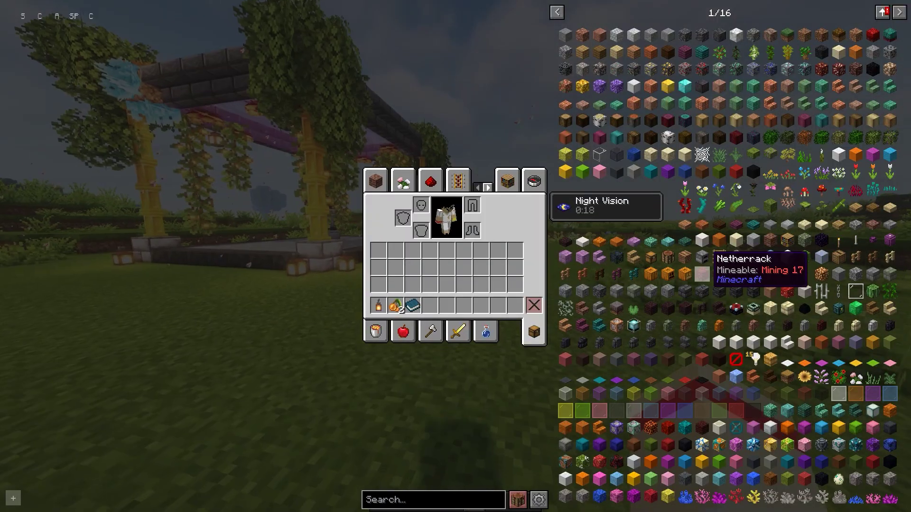
Step: Search the item list for "ring of" and display the crafting recipe of the Ring of Return
scroll(701, 257, "down", 2)
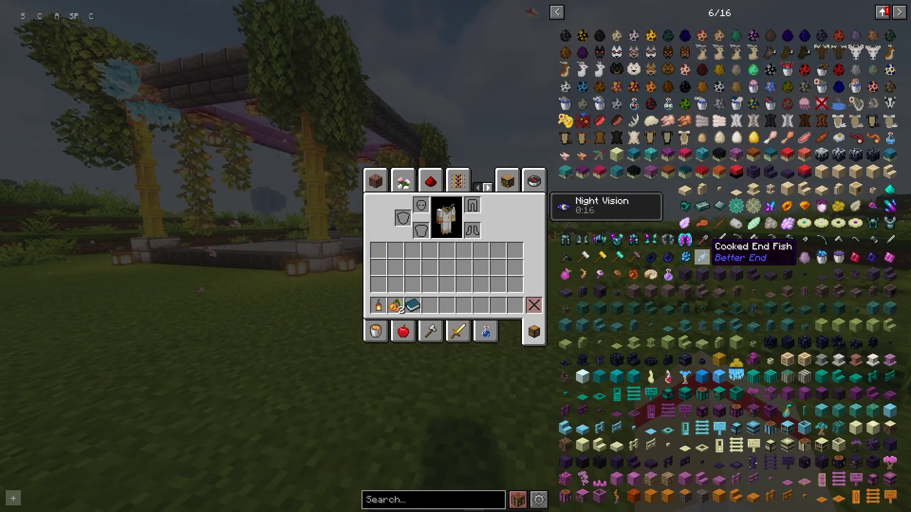
left_click(433, 499)
type("ring o")
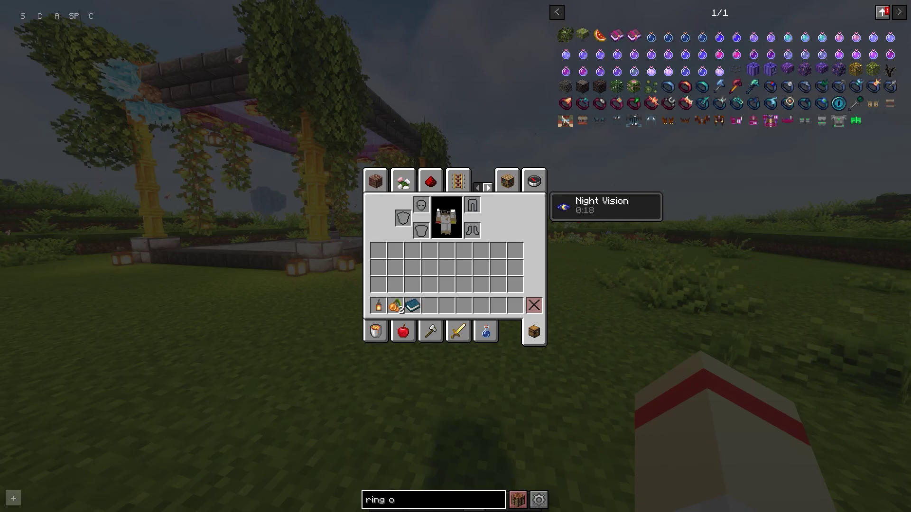
type("f")
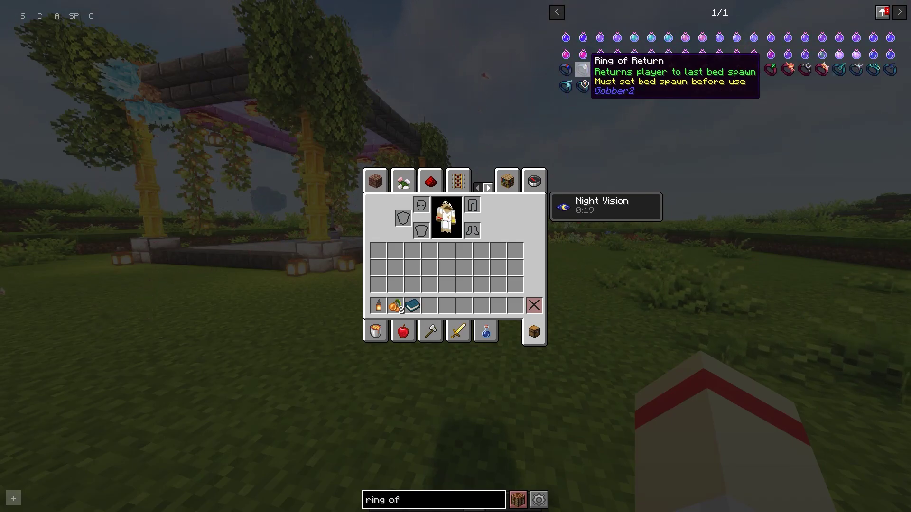
left_click(579, 69)
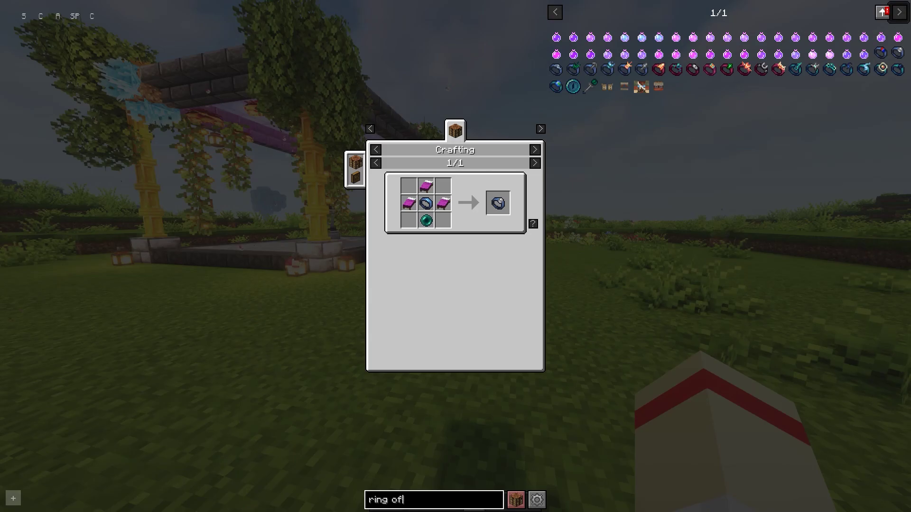
Step: Replace the item search with "xp" and display the crafting recipe of the Medallion of Experience
key("BackSpace")
key("BackSpace")
key("BackSpace")
key("BackSpace")
key("BackSpace")
key("BackSpace")
key("BackSpace")
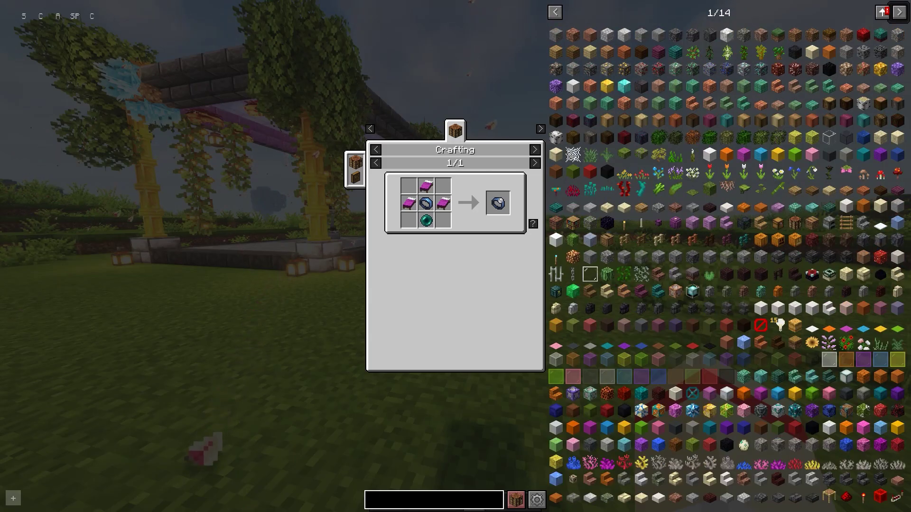
type("xp")
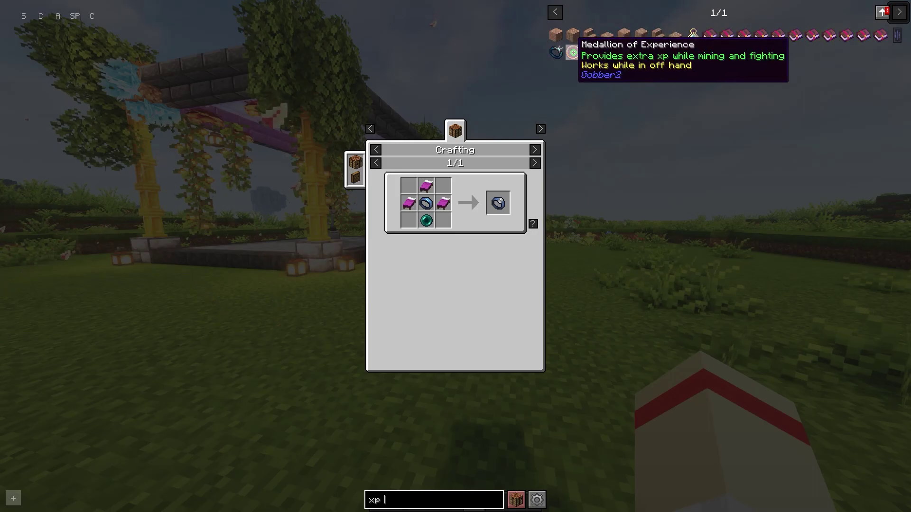
left_click(573, 53)
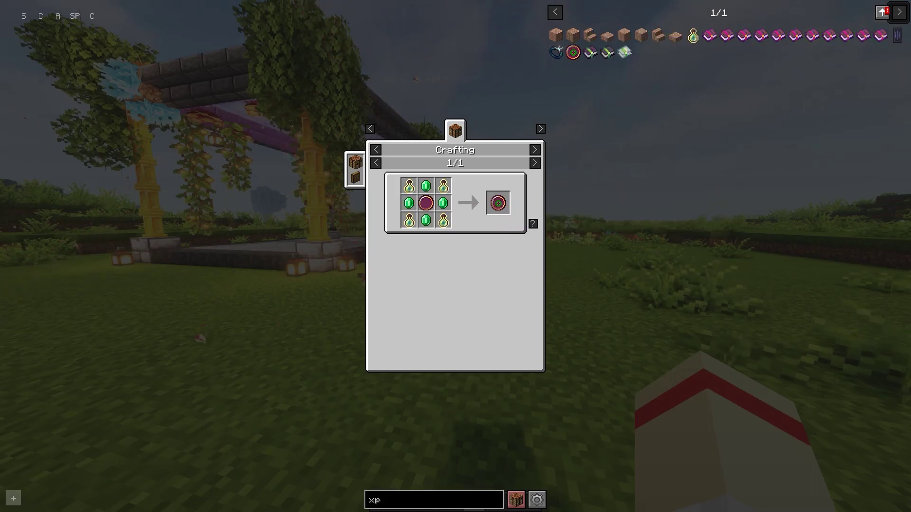
Step: Clear the item search, close the recipe view and walk towards the pavilion with the yellow pillars
key("BackSpace")
key("BackSpace")
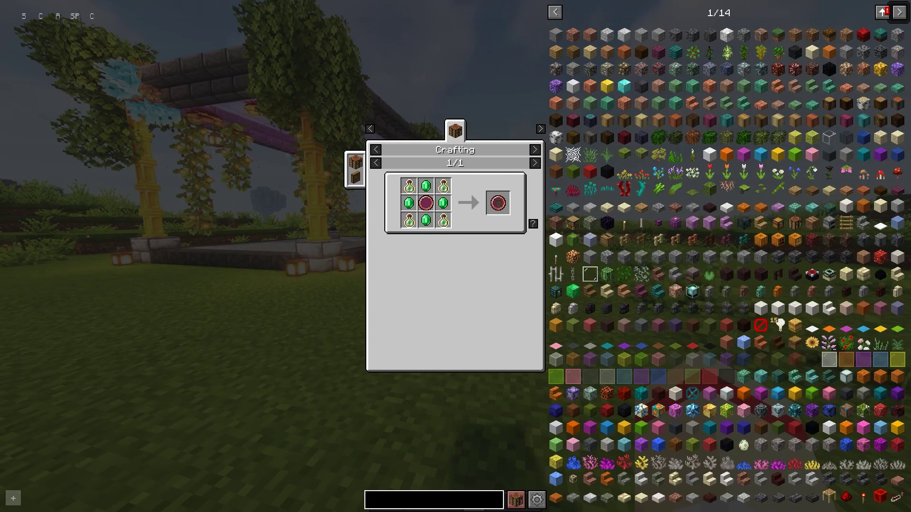
scroll(617, 378, "down", 1)
key("Escape")
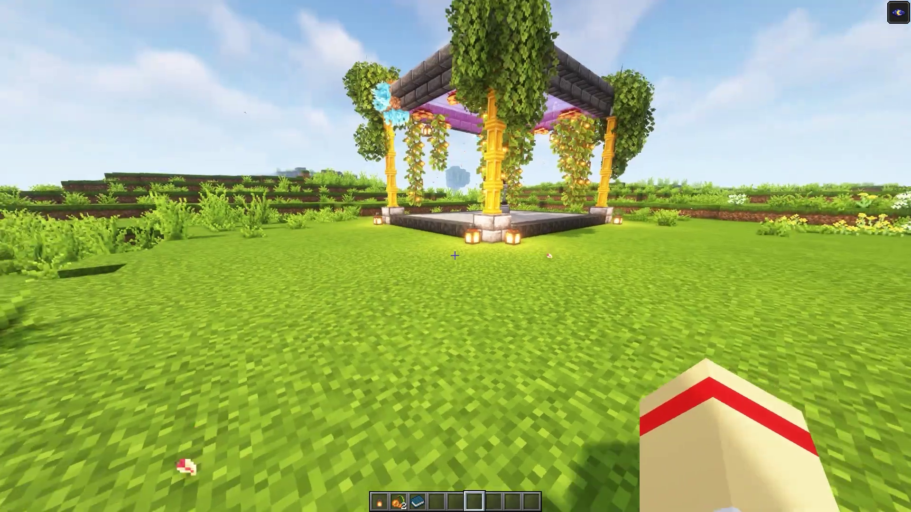
key("w")
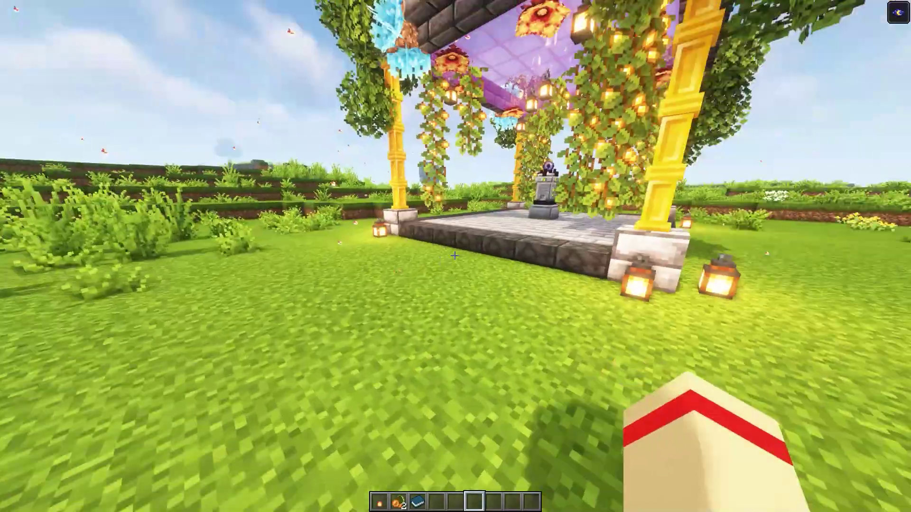
key("w")
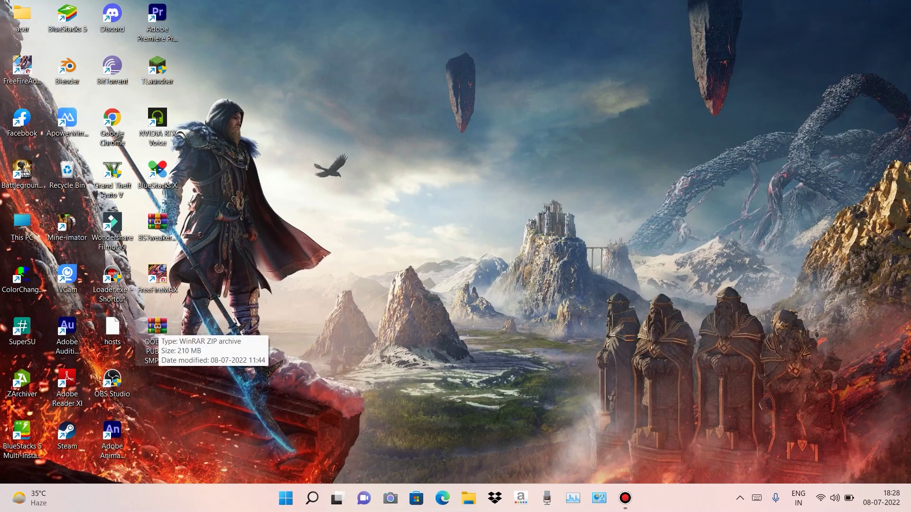
Step: Extract DOD S2 PUBLIC SMP.zip onto the desktop with WinRAR and move the ZOOMFUN folder directly below the archive
right_click(164, 353)
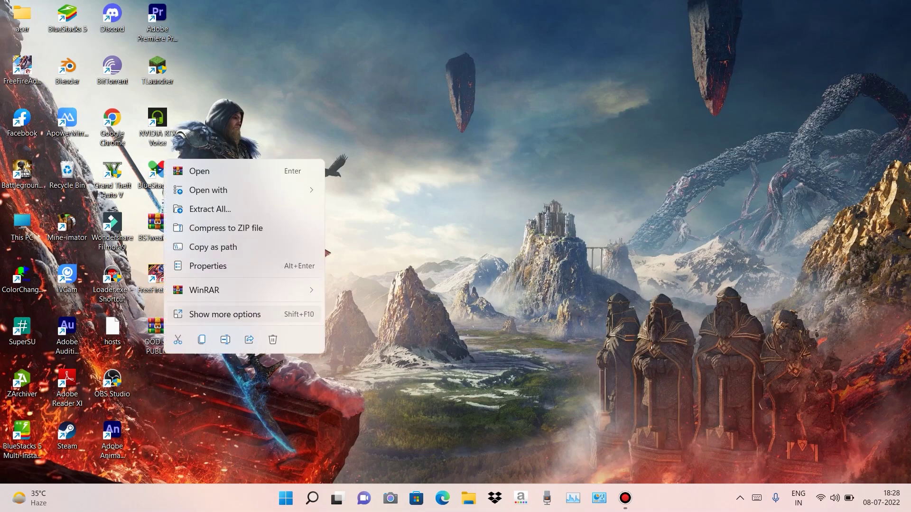
mouse_move(244, 290)
left_click(368, 349)
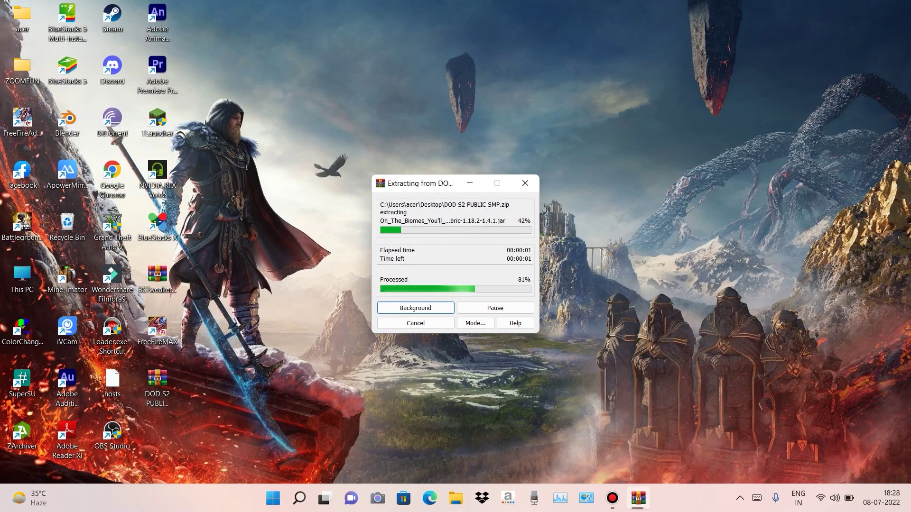
left_click_drag(21, 69, 134, 120)
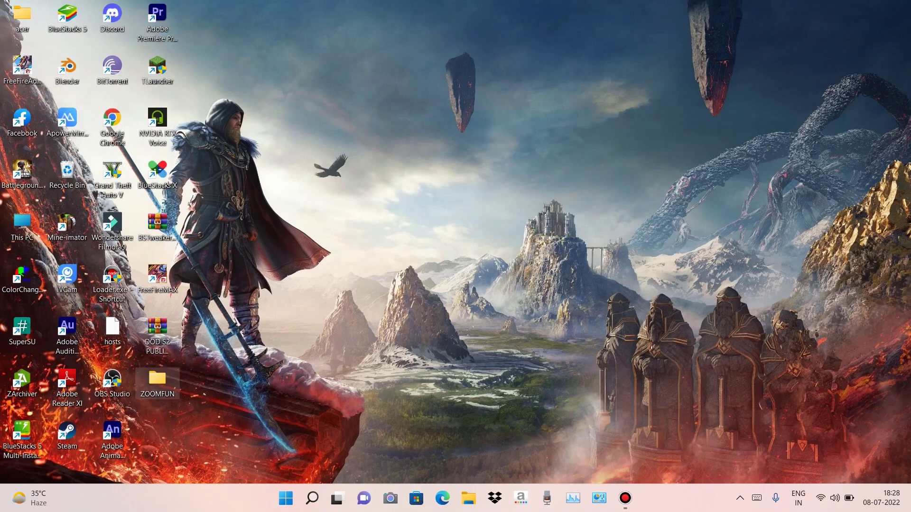
Step: Open the ZOOMFUN folder and examine its Better Experience, mods and Optional subfolders
double_click(157, 382)
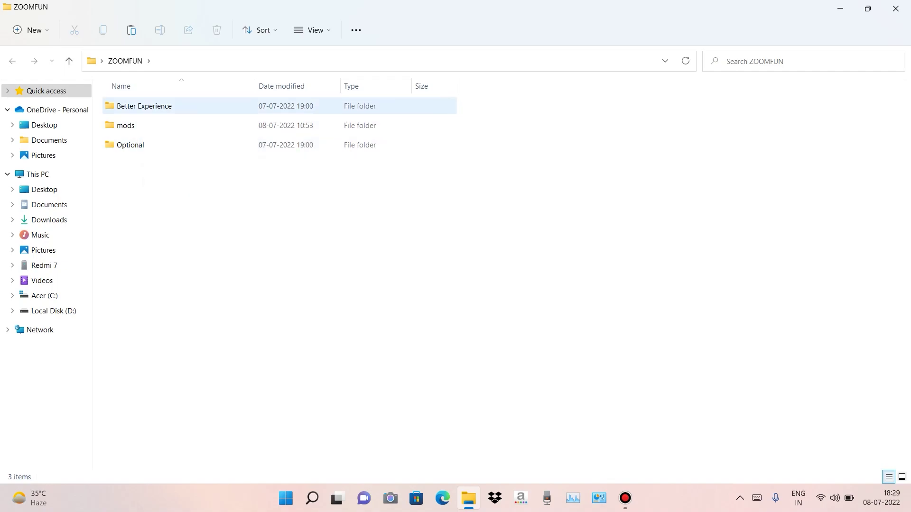
double_click(145, 105)
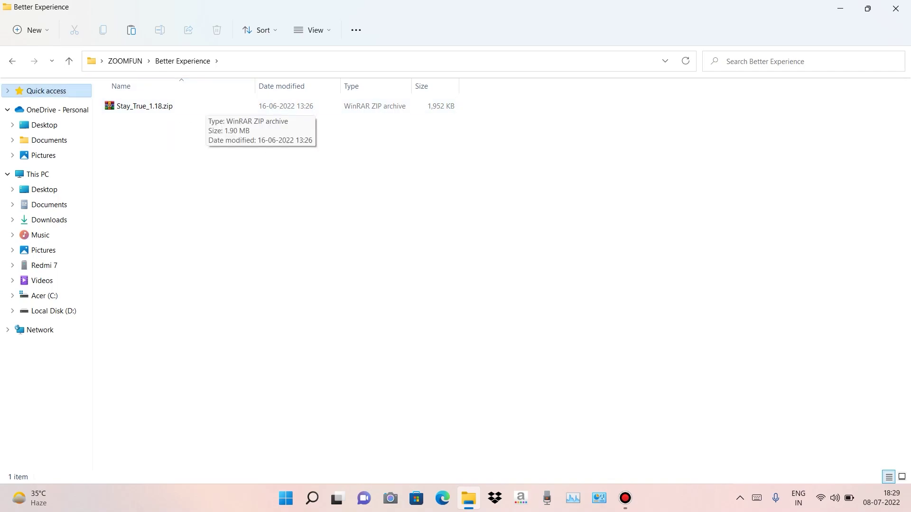
key("BackSpace")
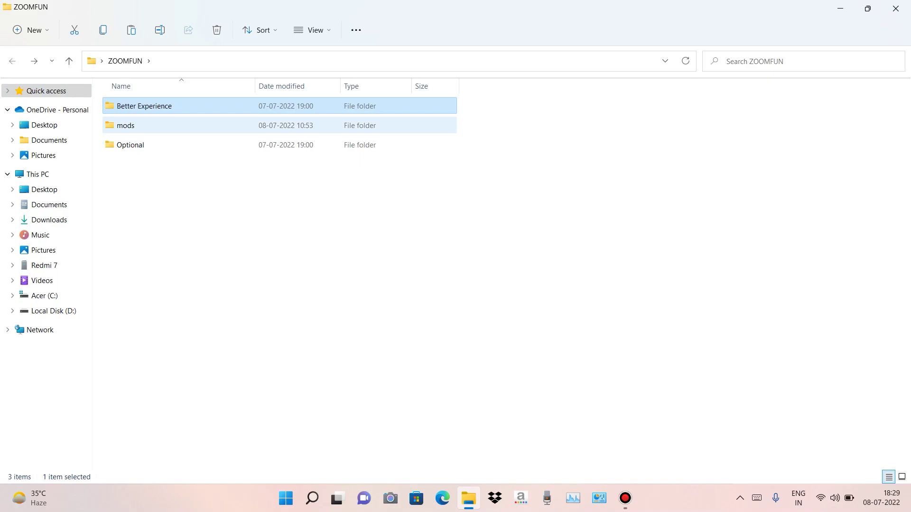
double_click(142, 126)
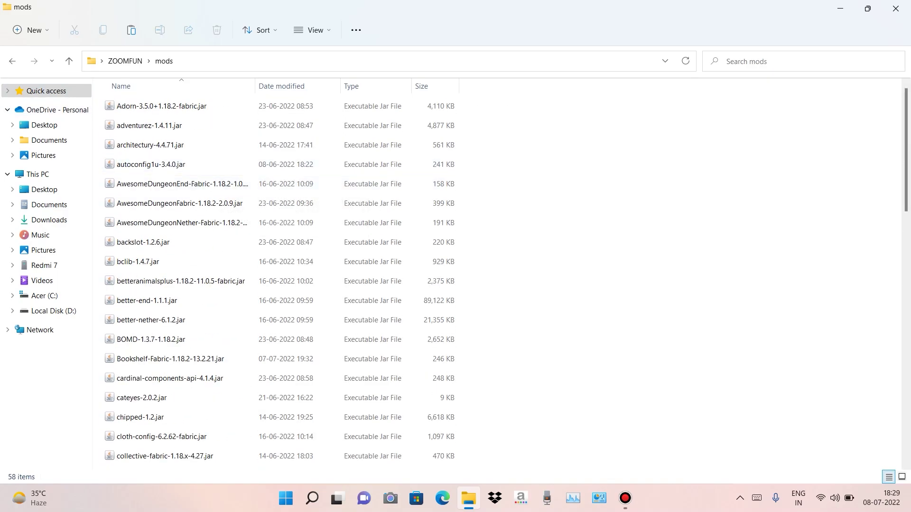
key("BackSpace")
double_click(130, 145)
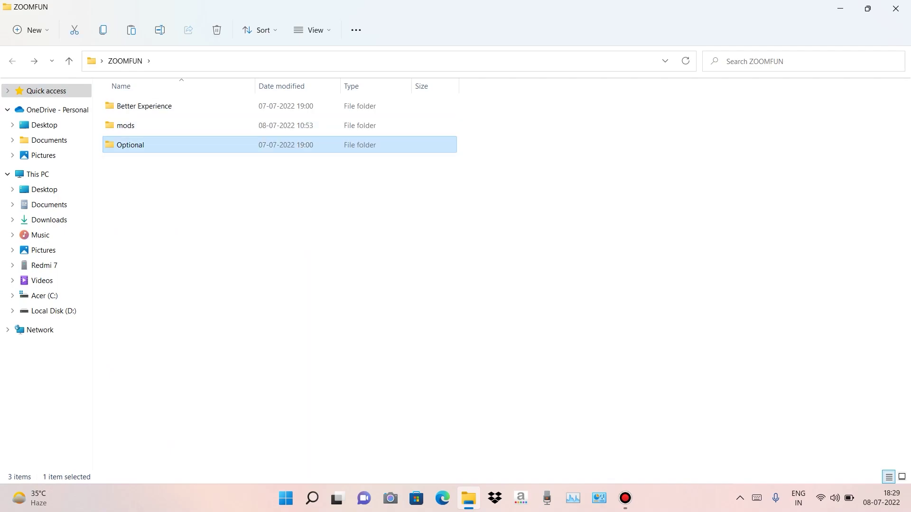
key("BackSpace")
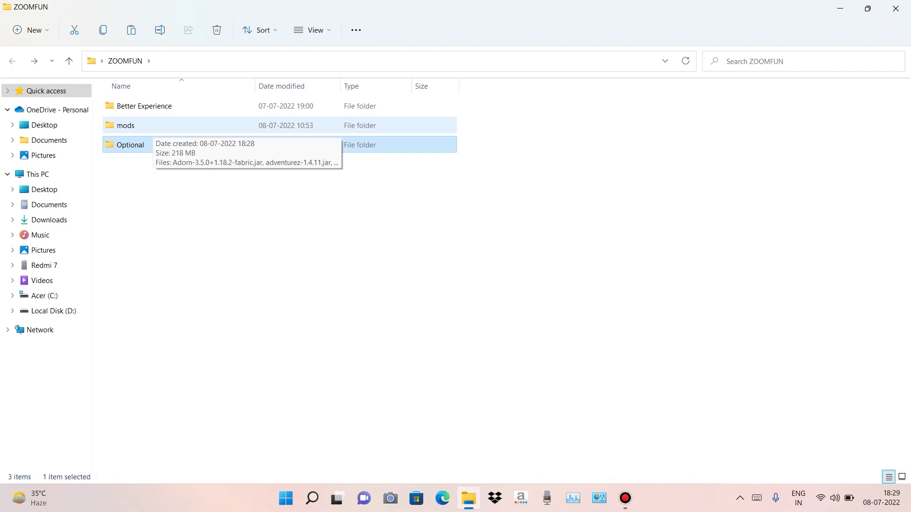
Step: Cut the mods folder from ZOOMFUN, close the window and open the file location of the TLauncher shortcut
left_click(153, 126)
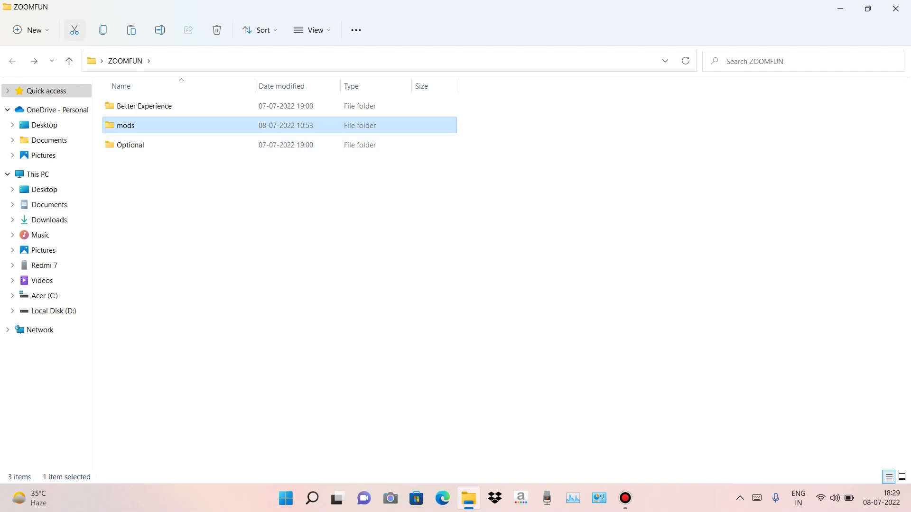
left_click(896, 8)
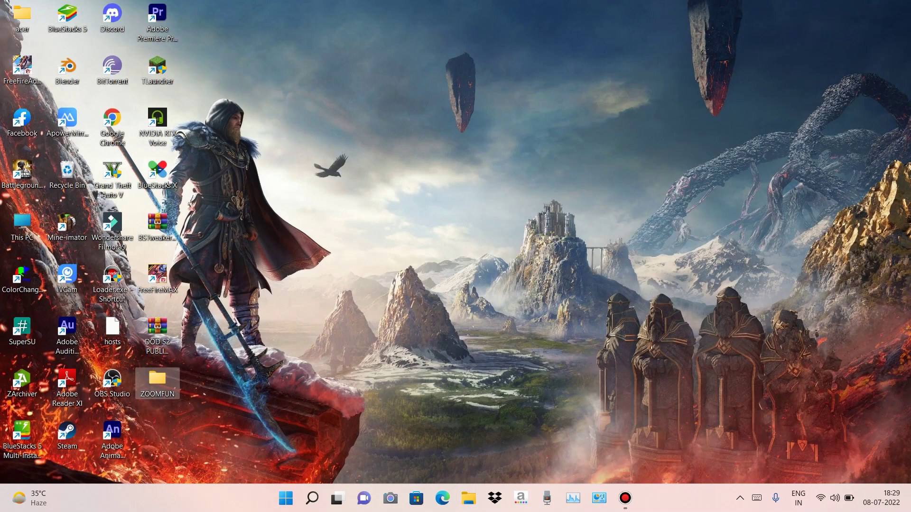
right_click(161, 66)
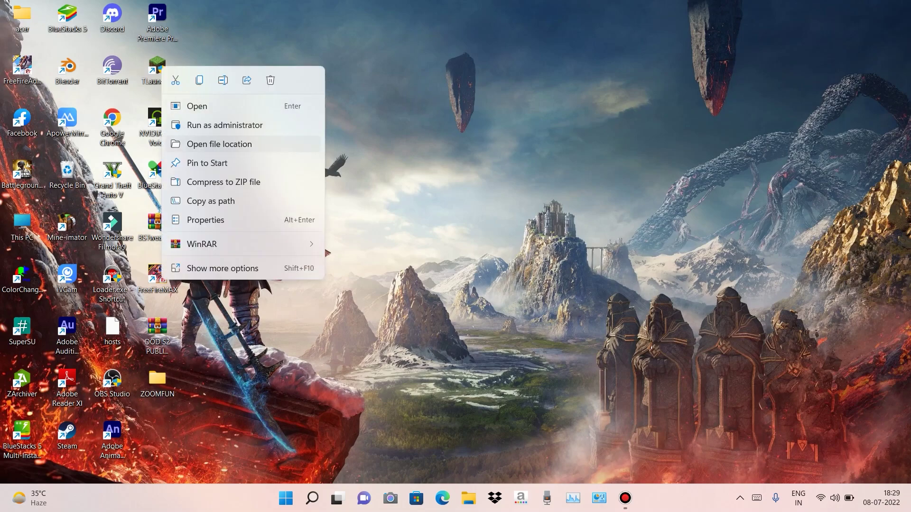
left_click(220, 144)
Step: Check the contents of the existing mods folder in .minecraft and return to .minecraft
scroll(280, 298, "up", 9)
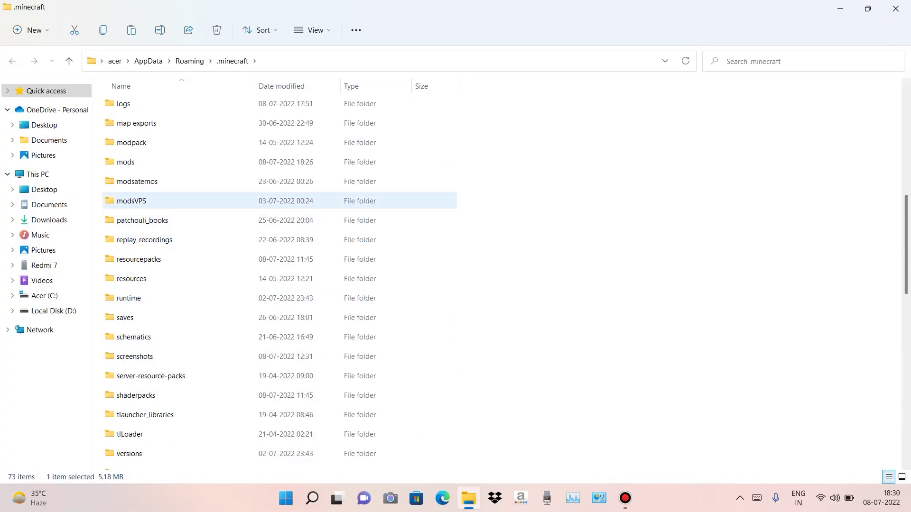
scroll(142, 201, "up", 1)
left_click(126, 220)
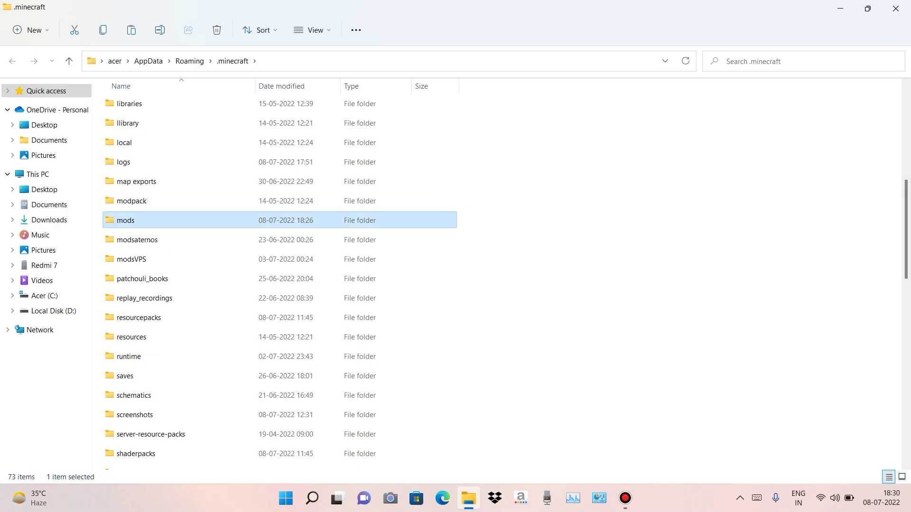
double_click(126, 220)
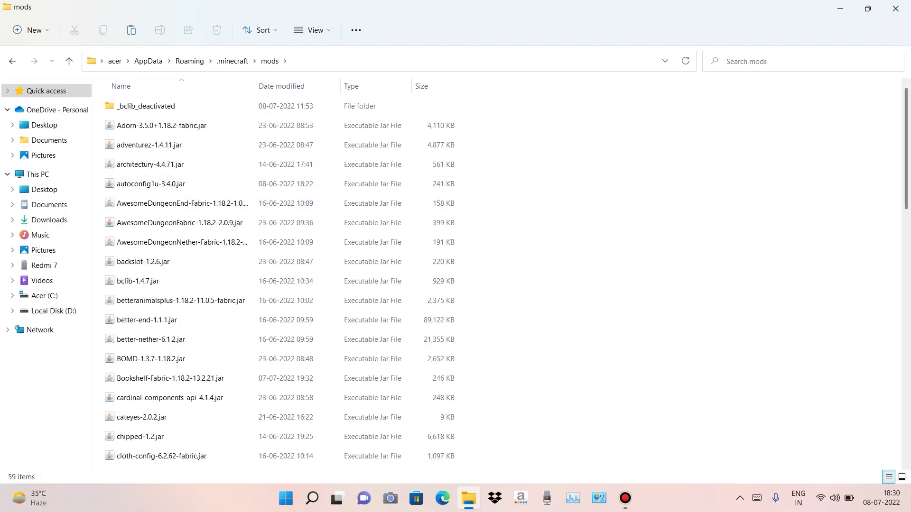
left_click(12, 61)
Step: Try to paste the cut mods folder into .minecraft, dismiss the file replacement dialog and close the window
scroll(171, 364, "down", 2)
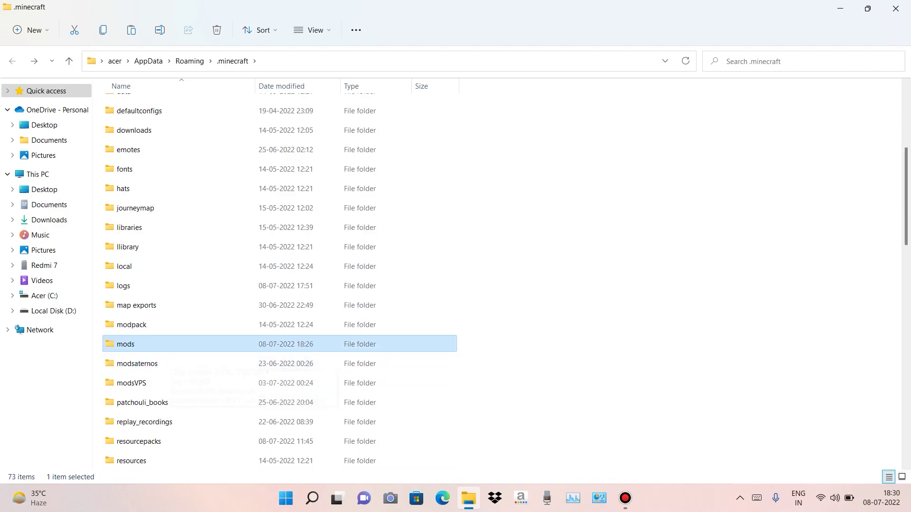
right_click(137, 347)
left_click(474, 383)
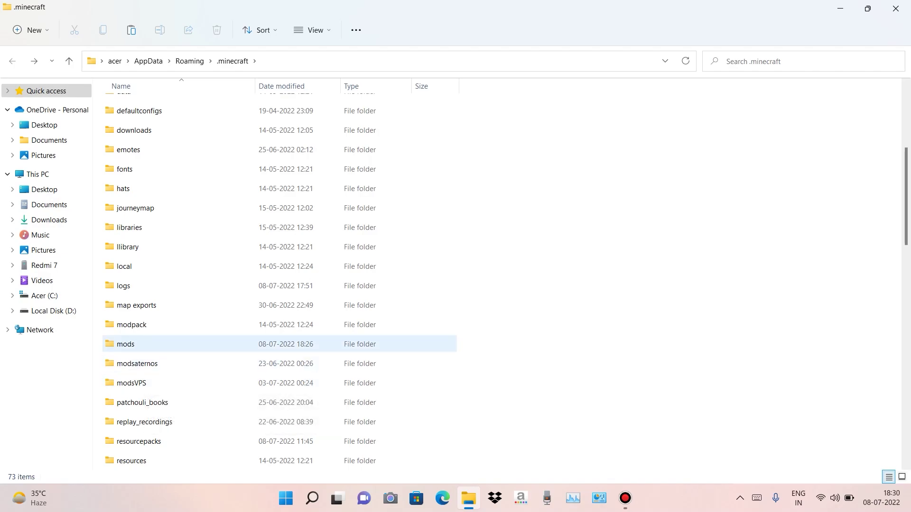
right_click(139, 373)
key("Escape")
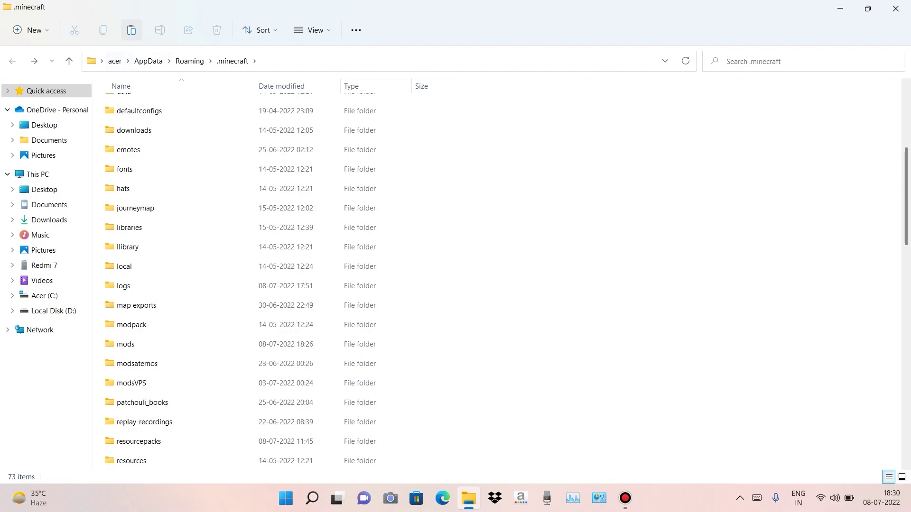
key("ctrl+v")
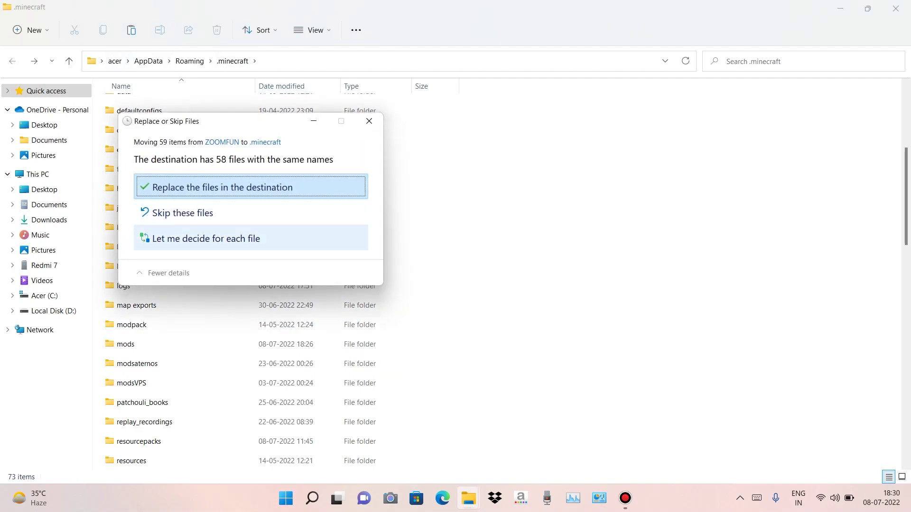
left_click(369, 121)
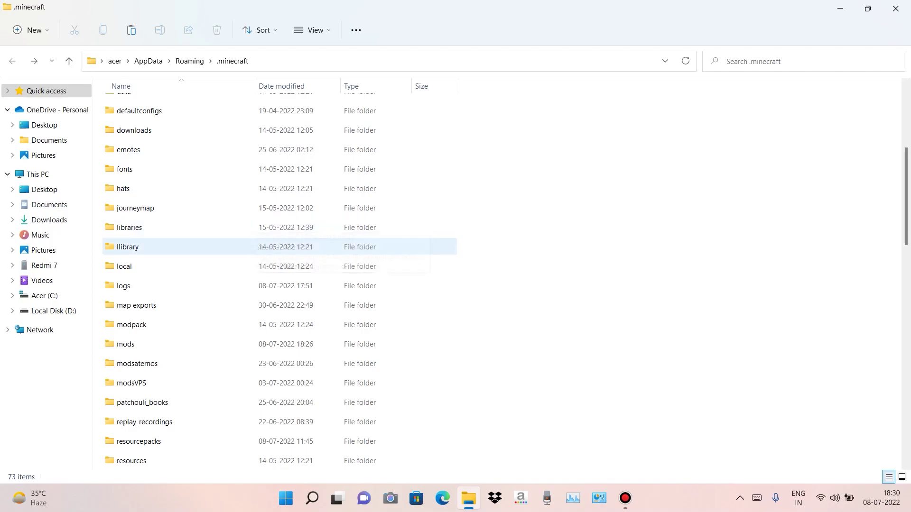
left_click(895, 8)
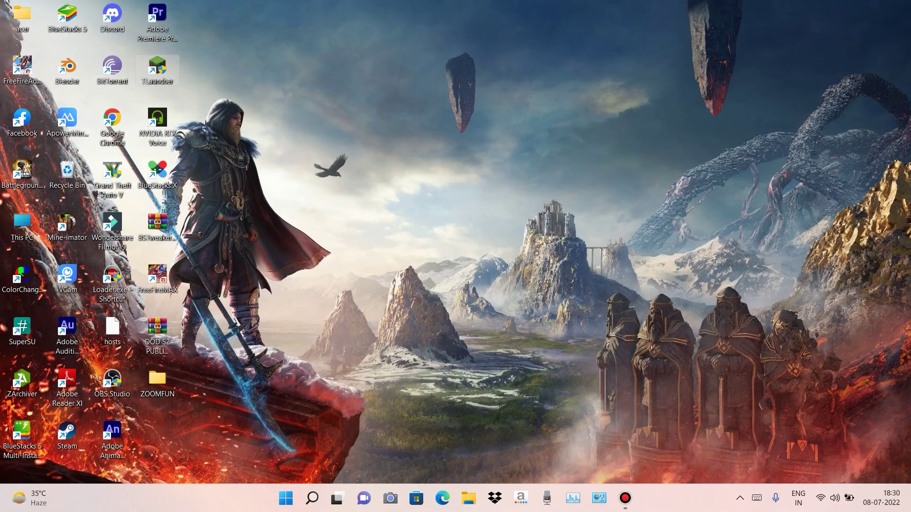
Step: Select Stay_True_1.18.zip in the Better Experience folder of ZOOMFUN and close the window
double_click(157, 380)
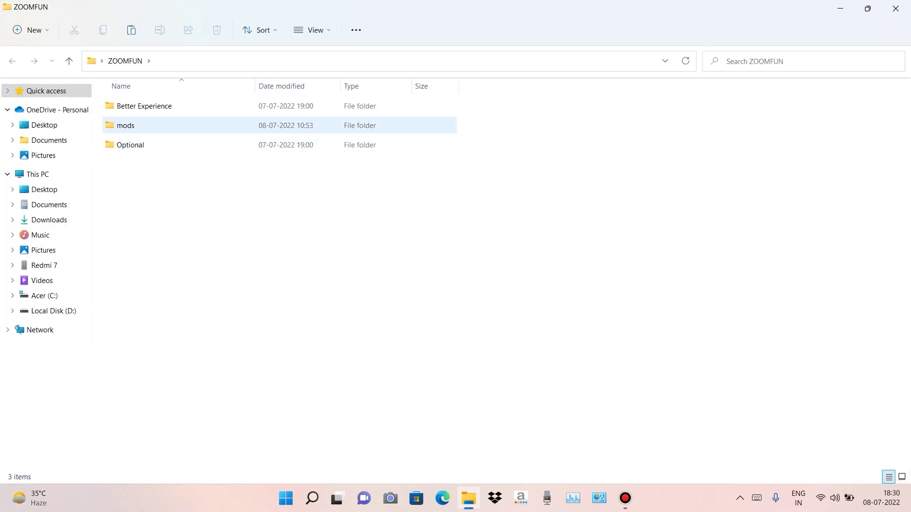
double_click(144, 106)
left_click(143, 106)
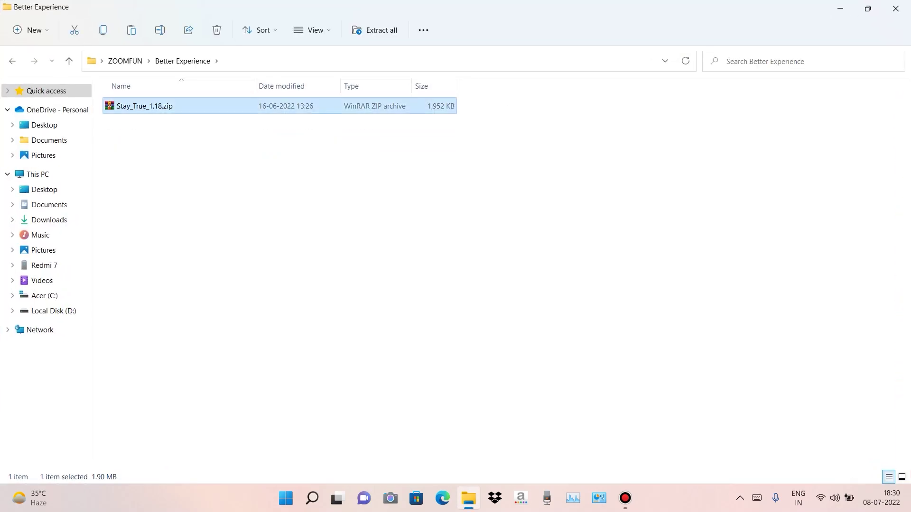
left_click(896, 8)
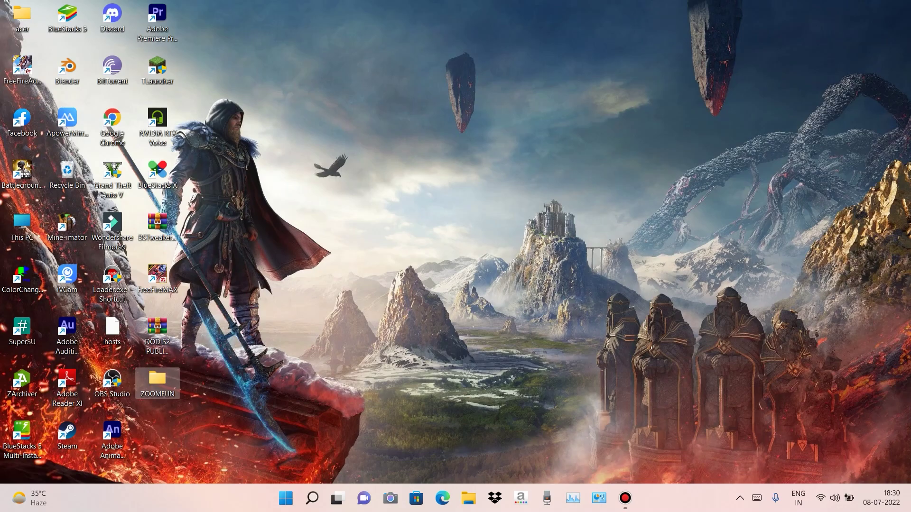
Step: Open the TLauncher shortcut's file location, check the contents of the resourcepacks folder in .minecraft and close the window
right_click(160, 70)
left_click(217, 148)
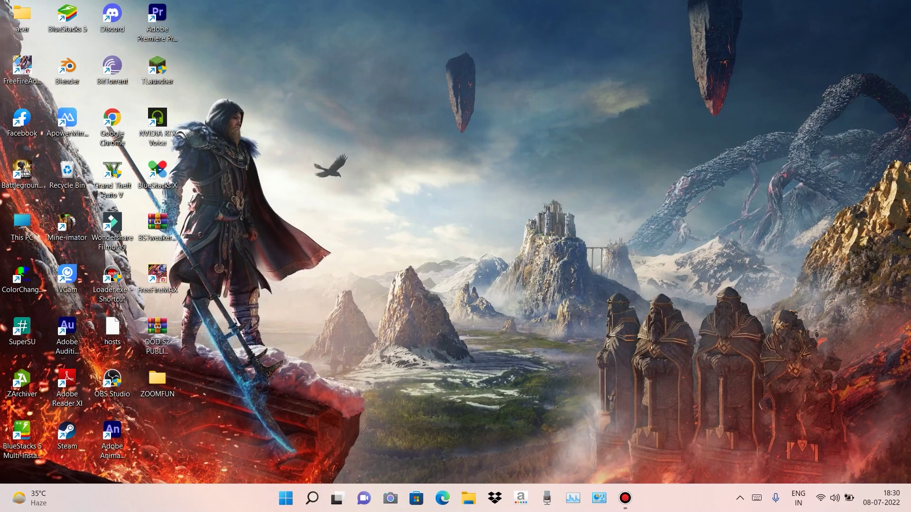
scroll(226, 201, "up", 4)
scroll(228, 204, "up", 3)
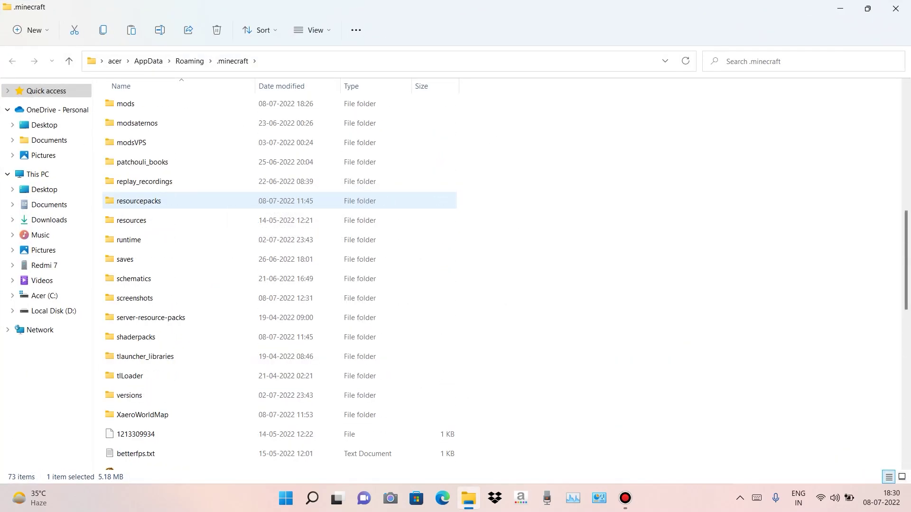
left_click(228, 200)
double_click(228, 201)
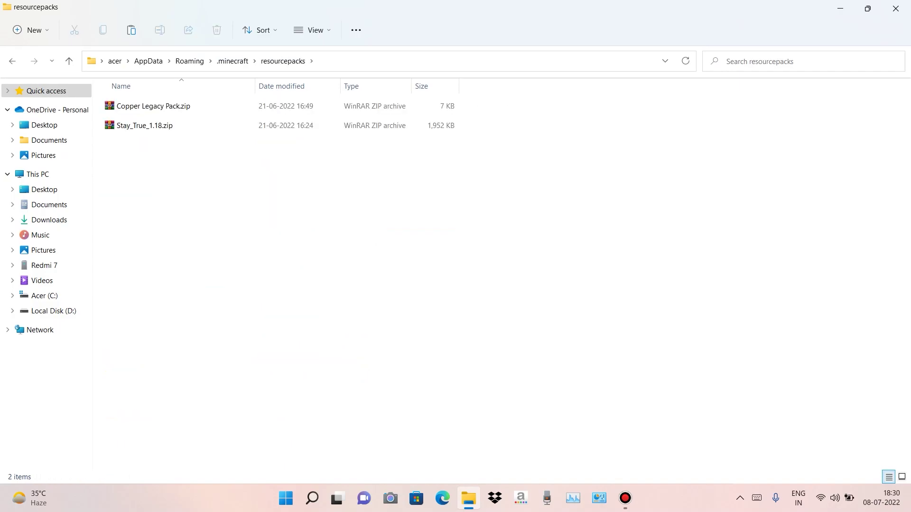
key("alt+F4")
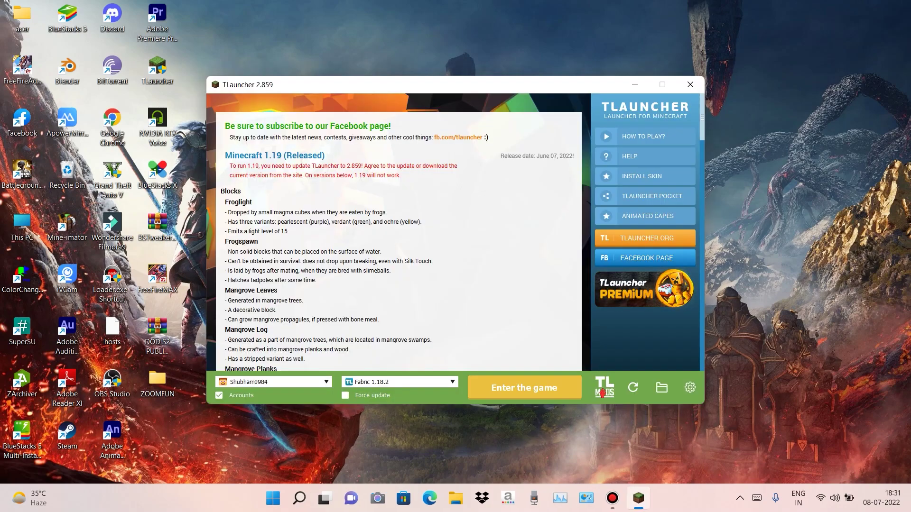
Step: Choose Fabric 1.18.2 as the game version in TLauncher and close the reopened version list
left_click(399, 382)
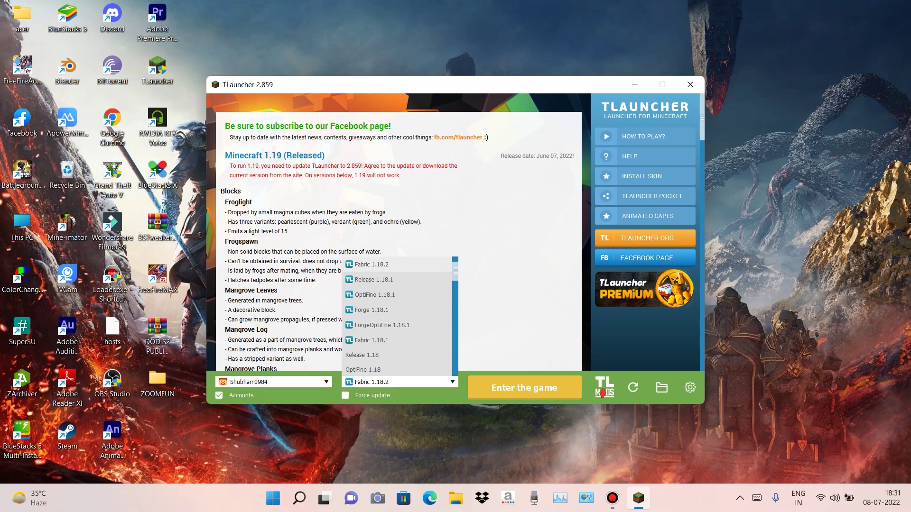
left_click(396, 264)
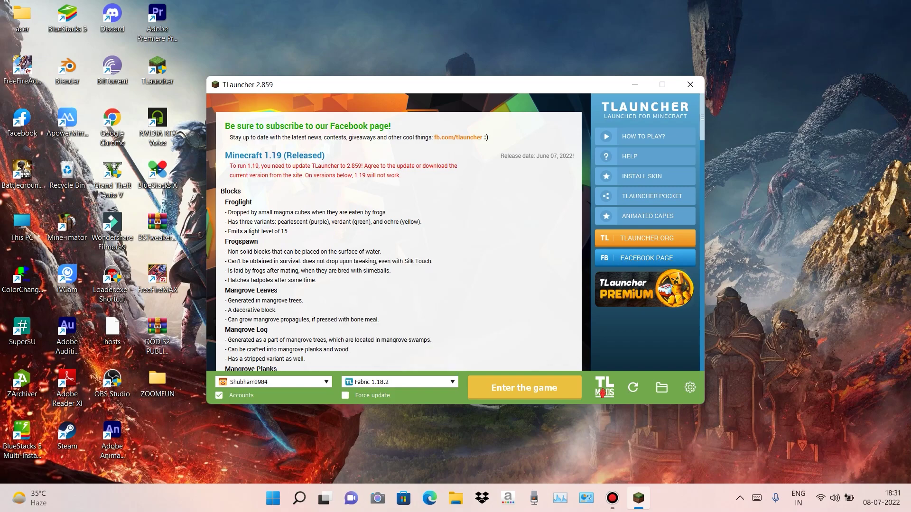
left_click(400, 382)
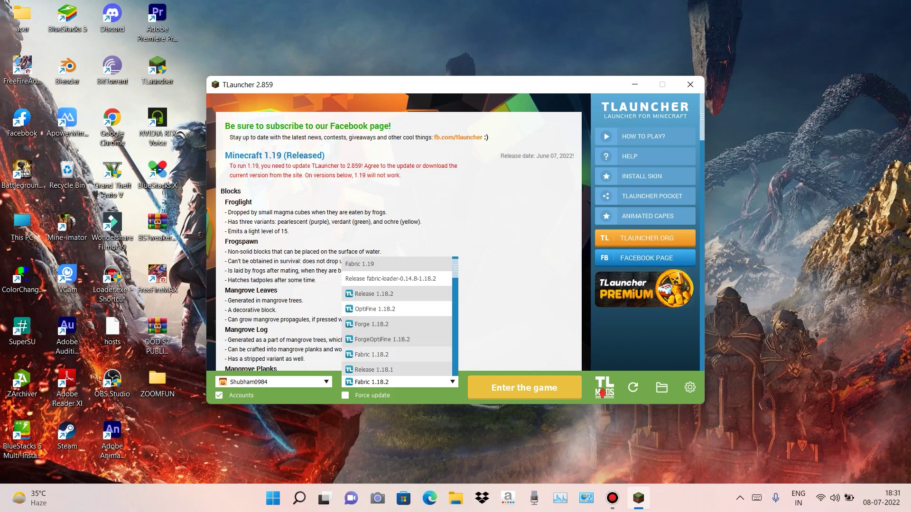
key("Return")
key("Tab")
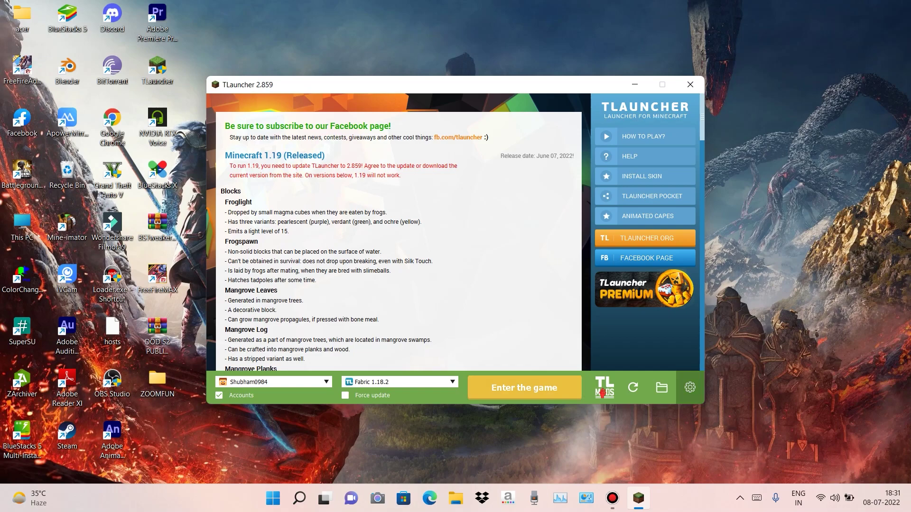
Step: Open the launcher's additional settings, review the Minecraft settings with the memory allocation and save them
left_click(690, 387)
left_click(693, 413)
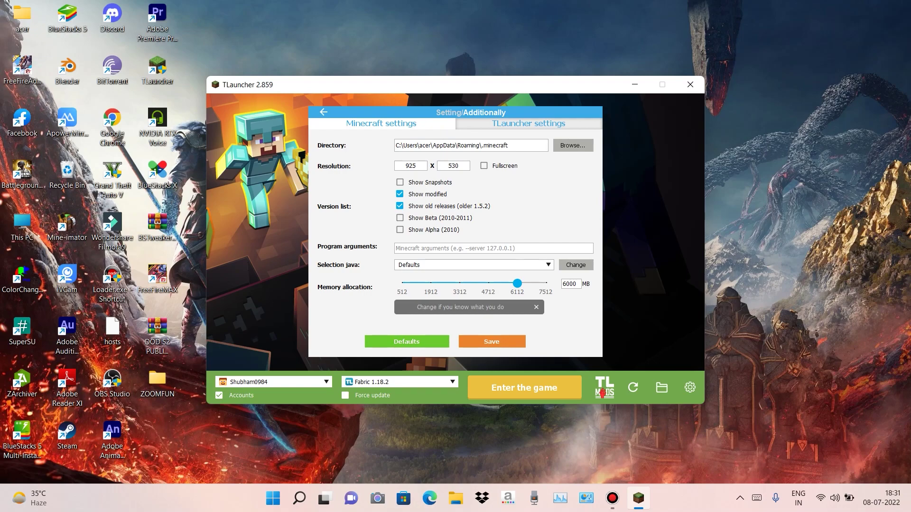
left_click(492, 342)
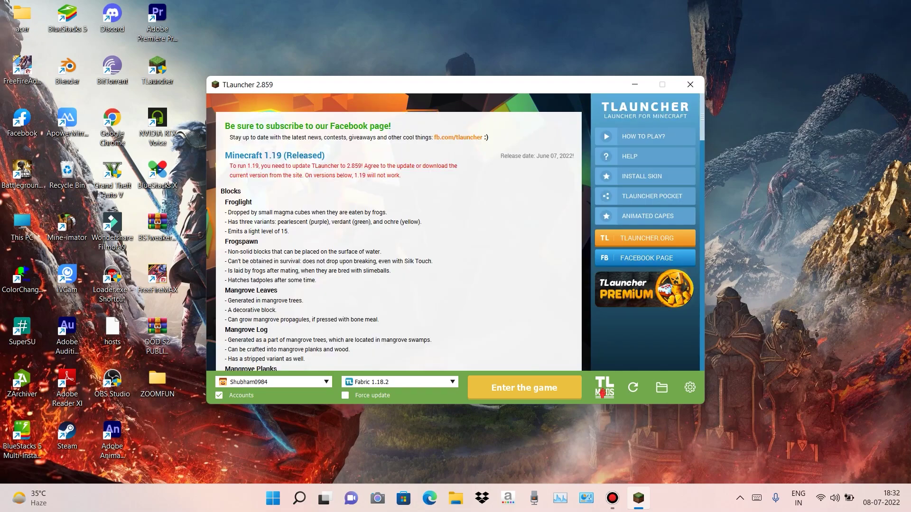
Step: Launch the game with Fabric 1.18.2 and open the multiplayer server list
left_click(602, 389)
left_click(399, 382)
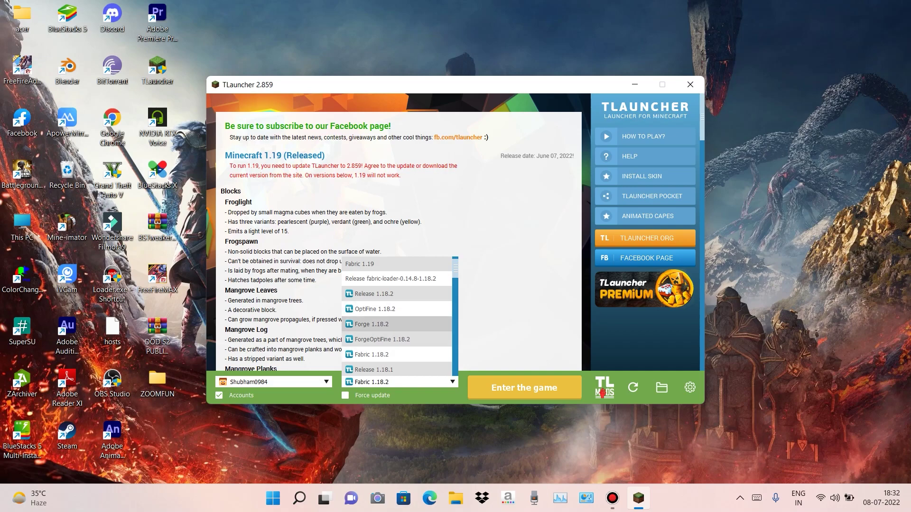
left_click(375, 324)
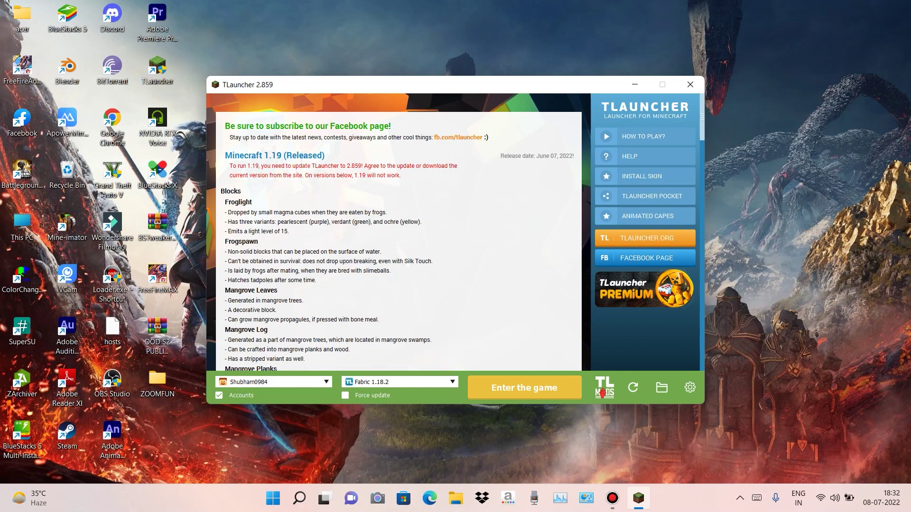
left_click(524, 387)
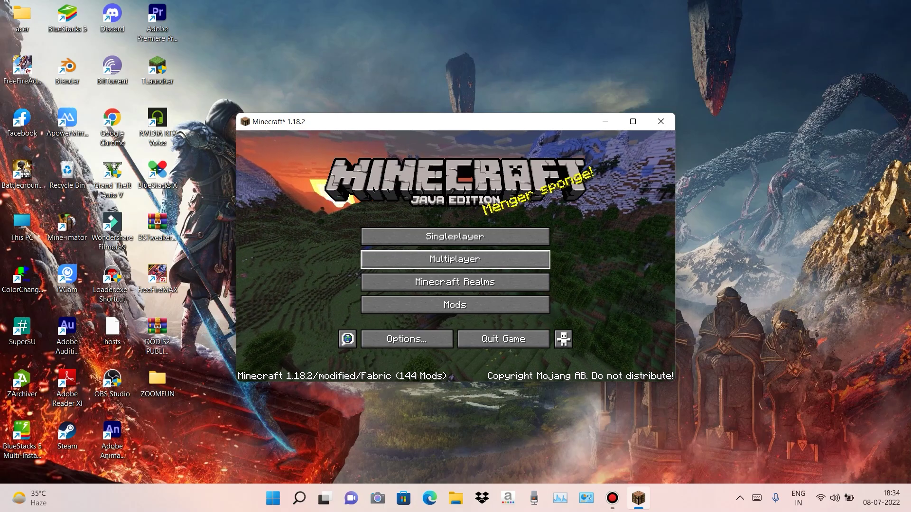
left_click(455, 259)
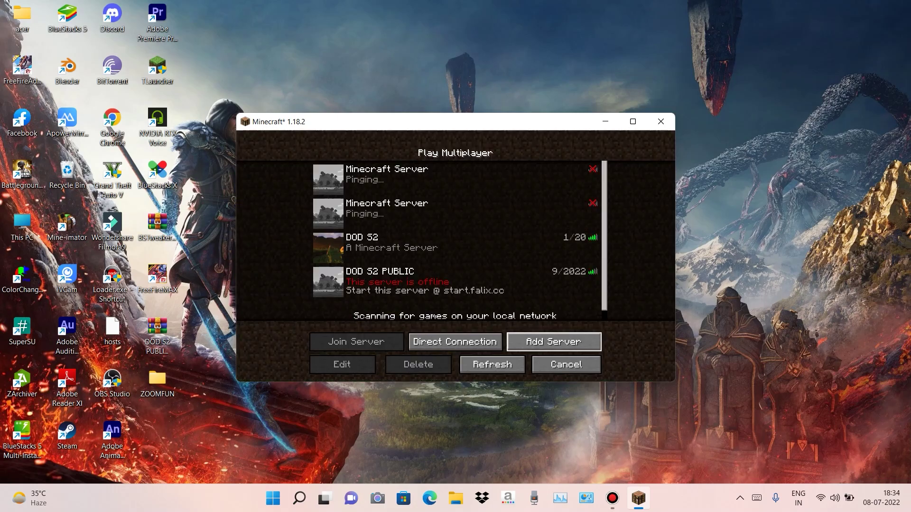
Step: Start a new server entry named DOD, activate its server address field and cancel the entry
left_click(554, 342)
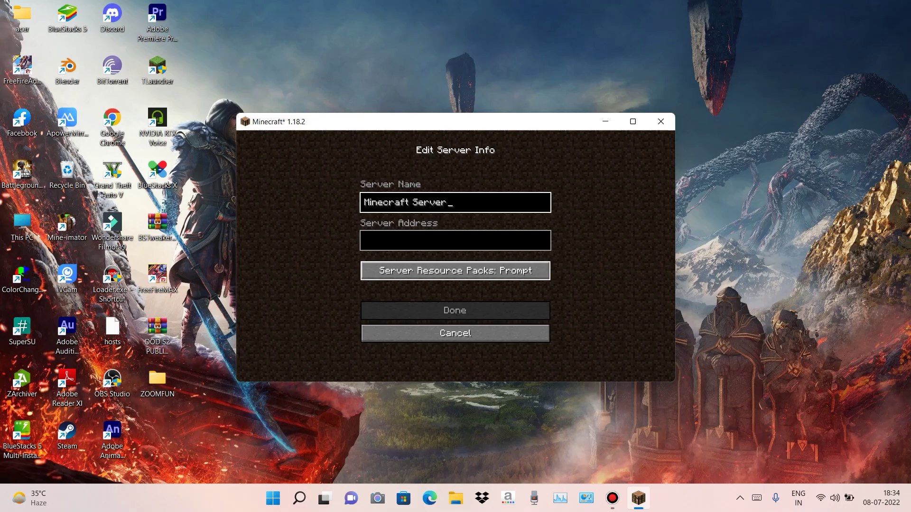
left_click(455, 241)
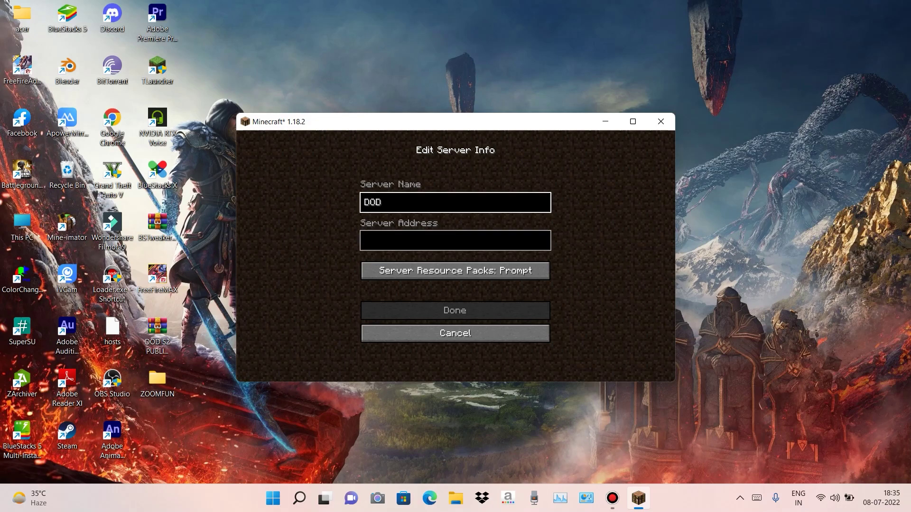
left_click(454, 240)
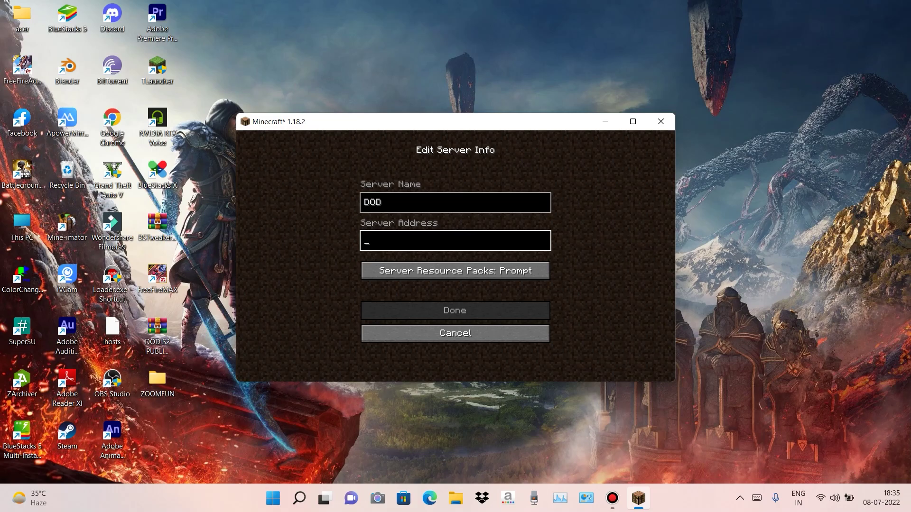
left_click(455, 336)
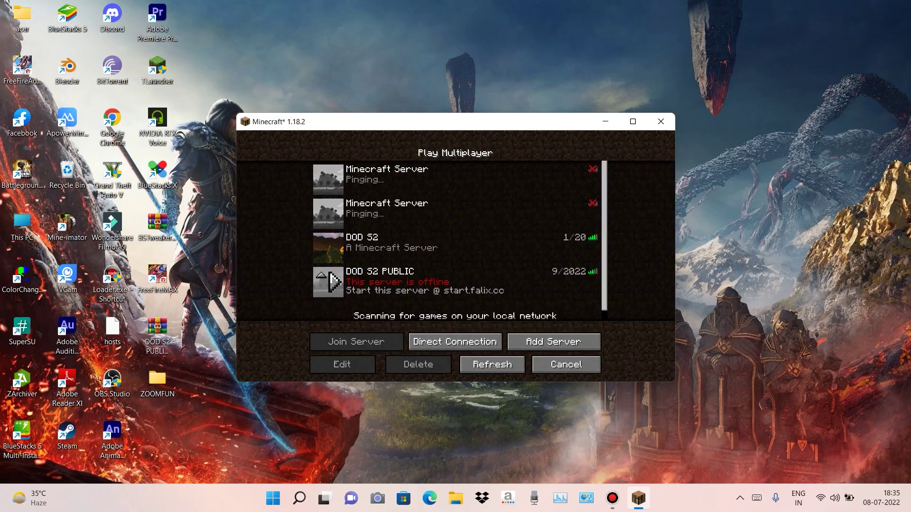
Step: Join the DOD S2 PUBLIC server and switch the game to full screen
left_click(455, 282)
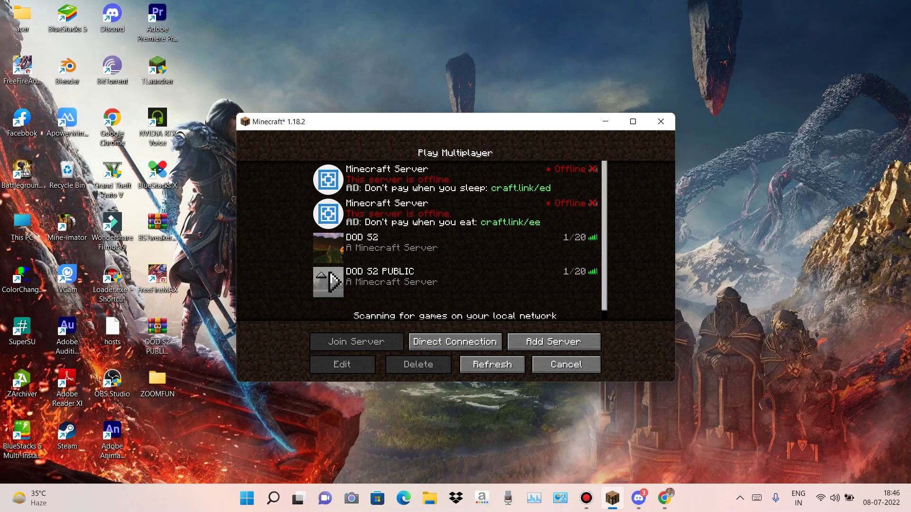
left_click(335, 283)
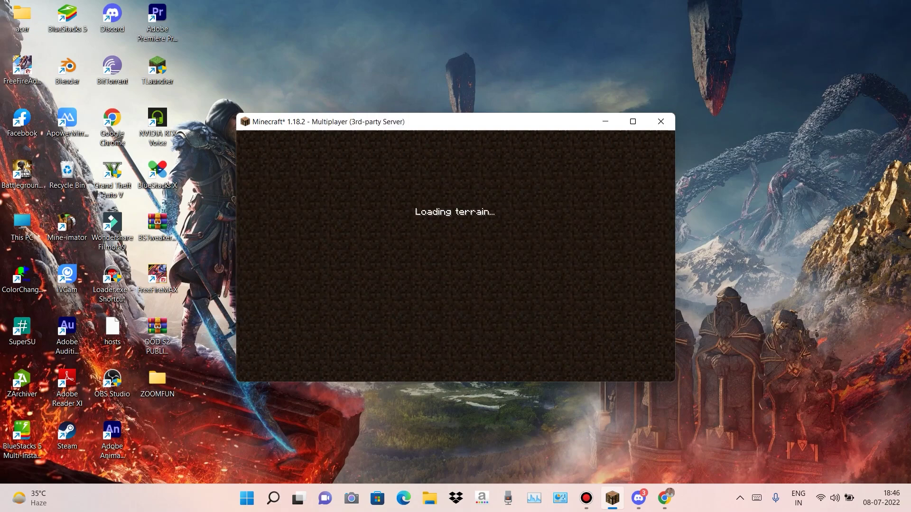
key("F11")
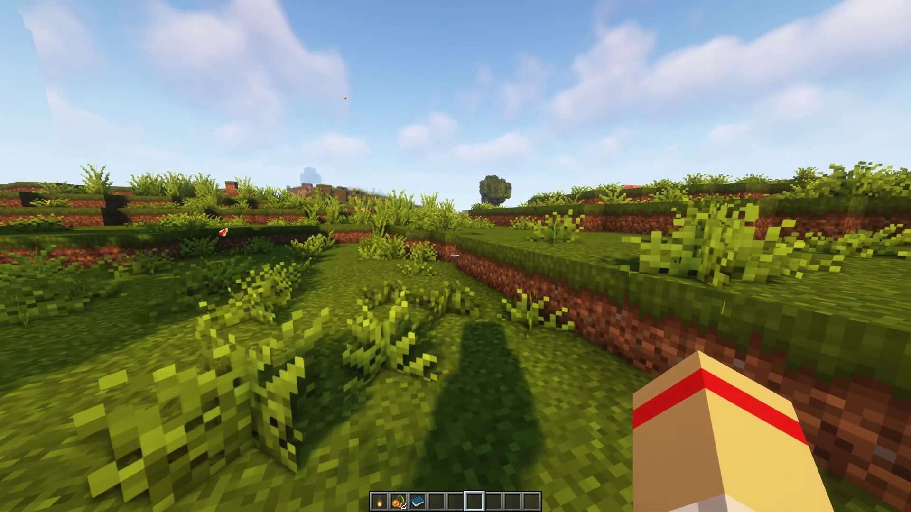